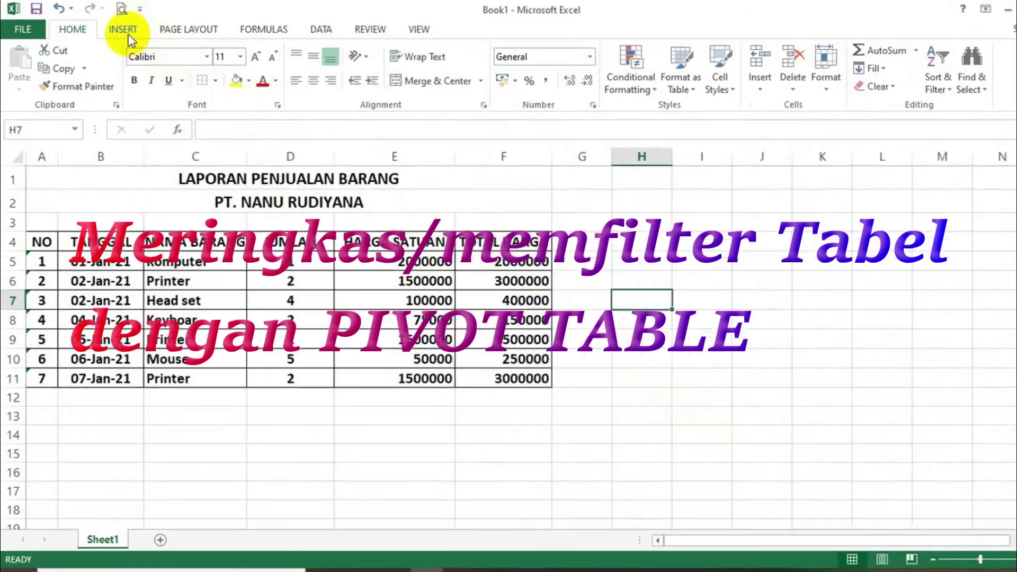
Insert a PivotTable based on the sales data in A4:F11, placed on the existing worksheet at cell B14.
click(128, 32)
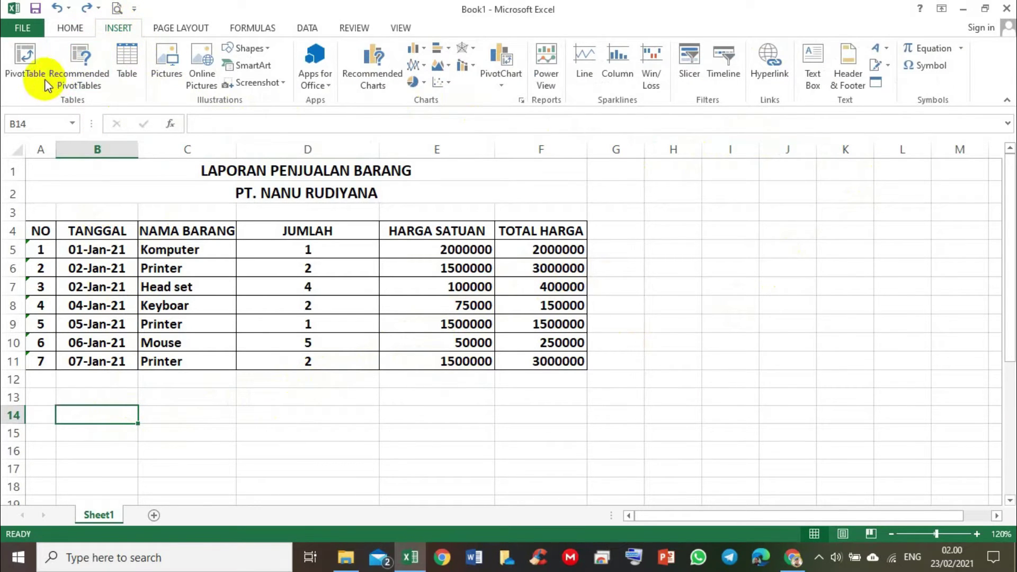
click(31, 55)
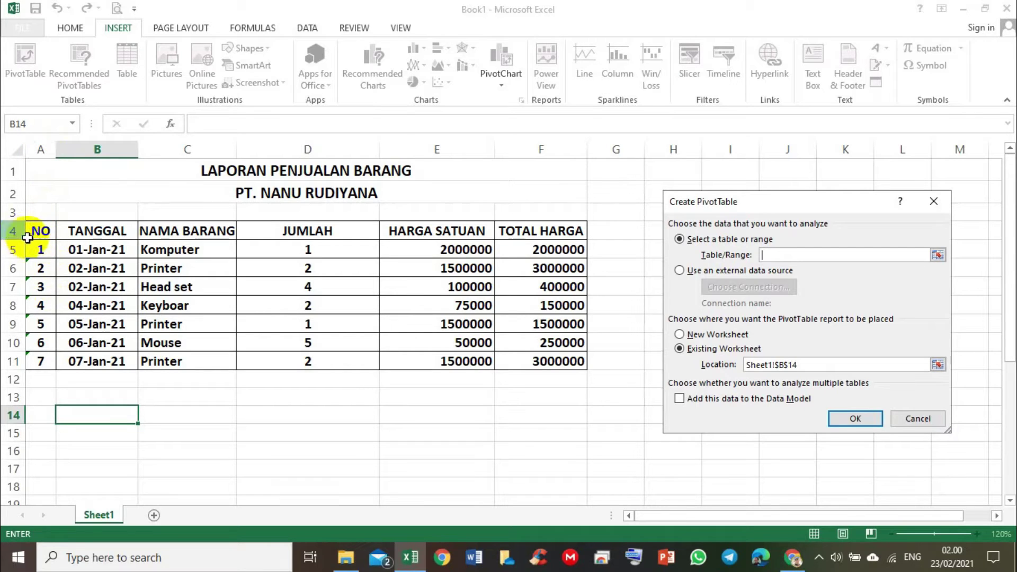
drag(47, 233, 532, 363)
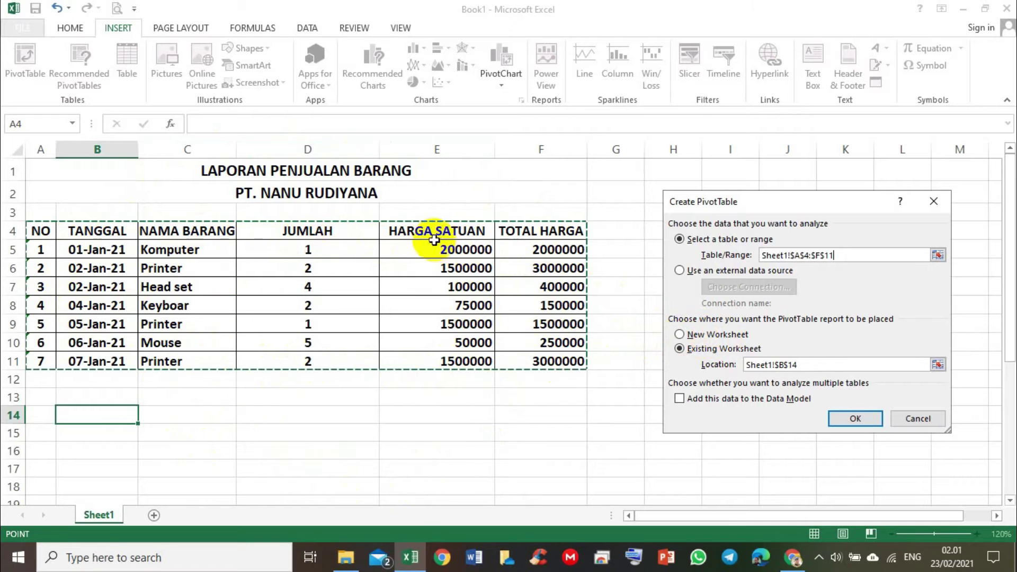
click(680, 335)
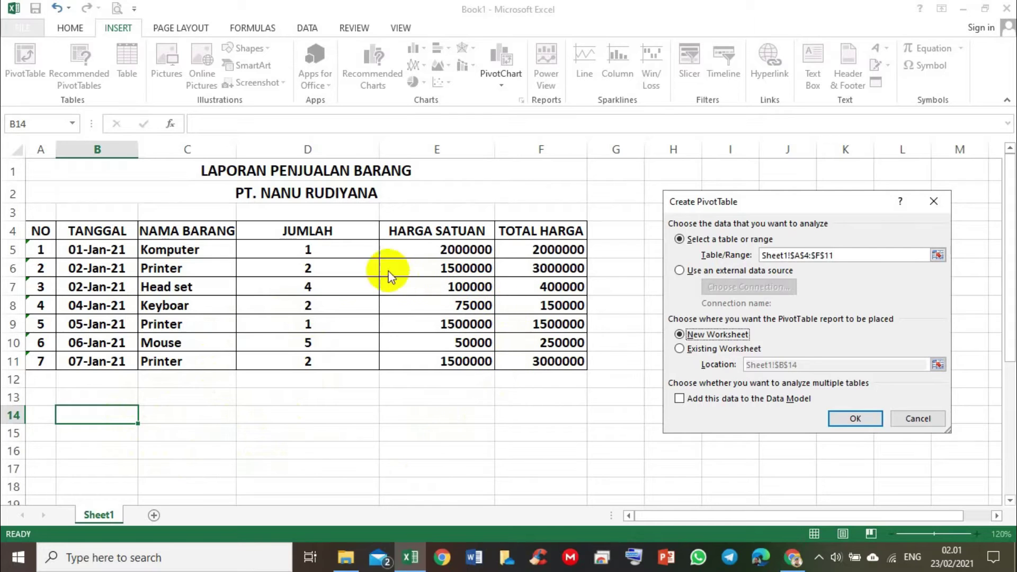
click(680, 351)
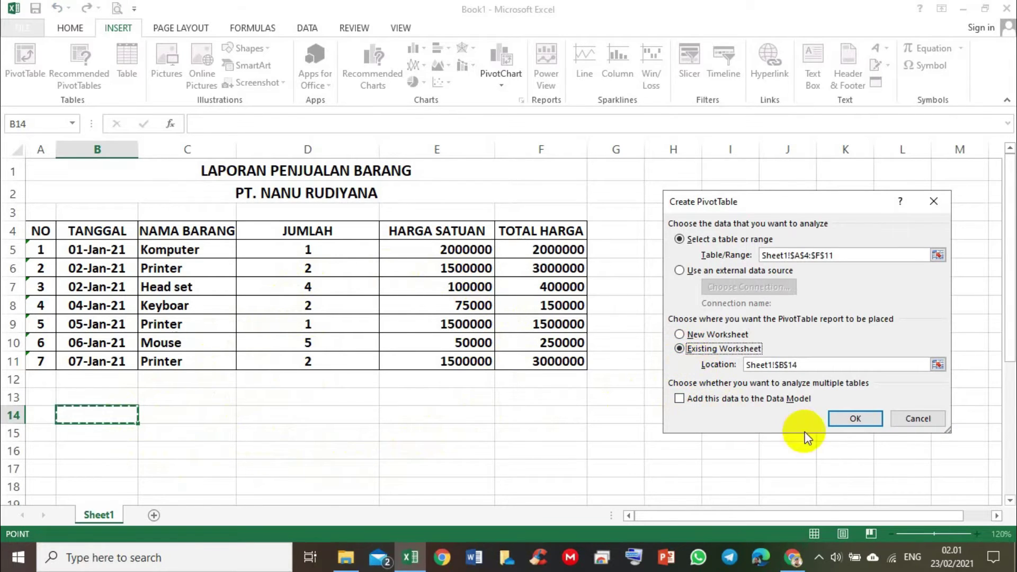
click(838, 419)
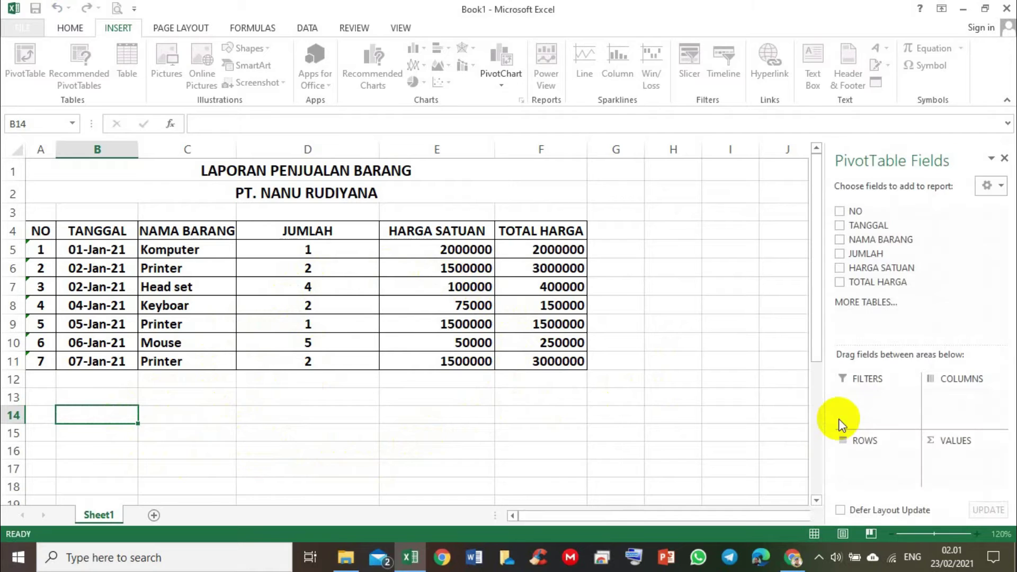
Add the TANGGAL and NAMA BARANG fields to the rows of the PivotTable.
scroll(227, 438, down, 1)
scroll(177, 408, down, 2)
scroll(199, 344, down, 2)
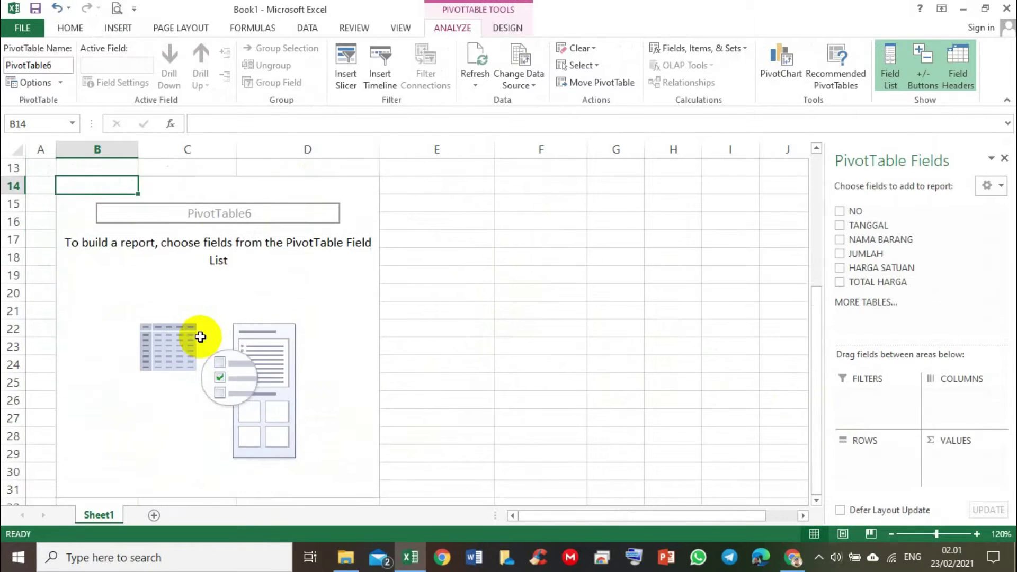
scroll(184, 366, up, 2)
scroll(183, 380, up, 3)
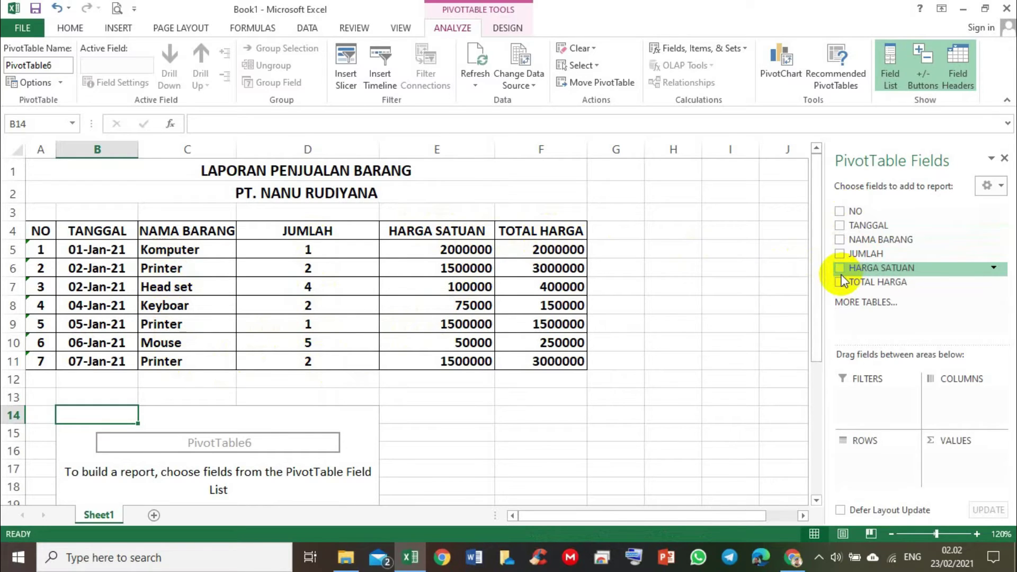
click(841, 226)
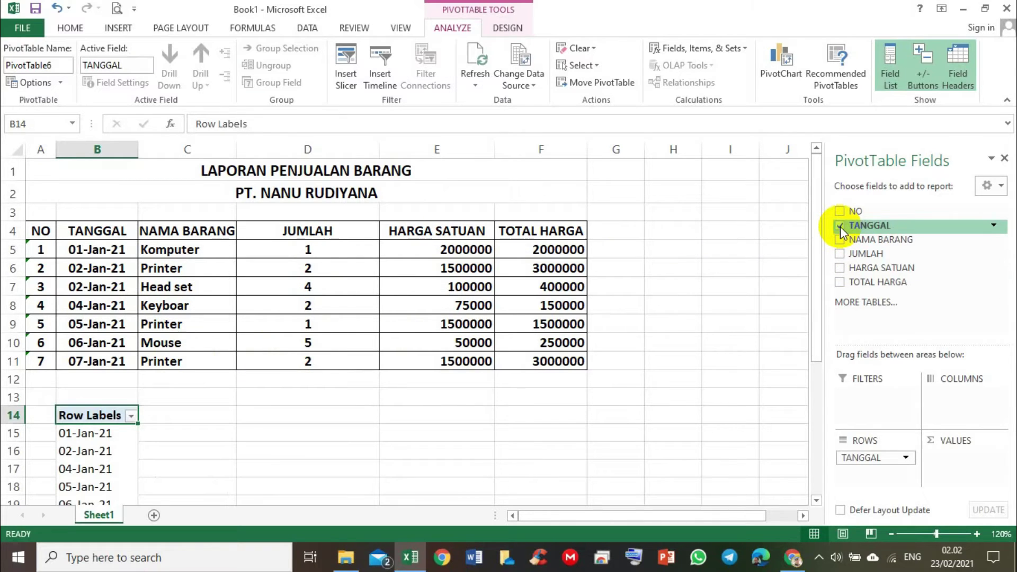
scroll(115, 440, down, 1)
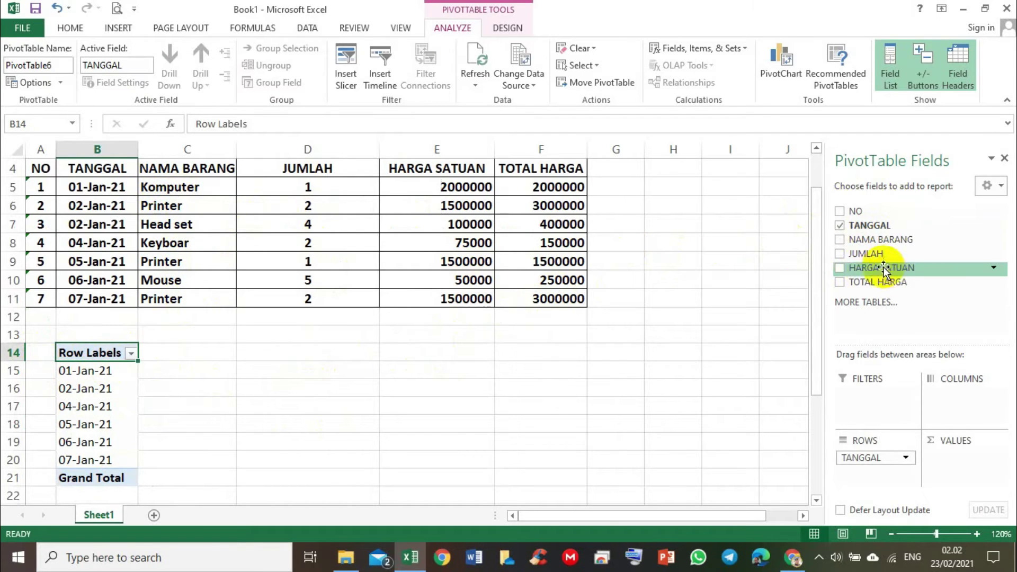
click(840, 240)
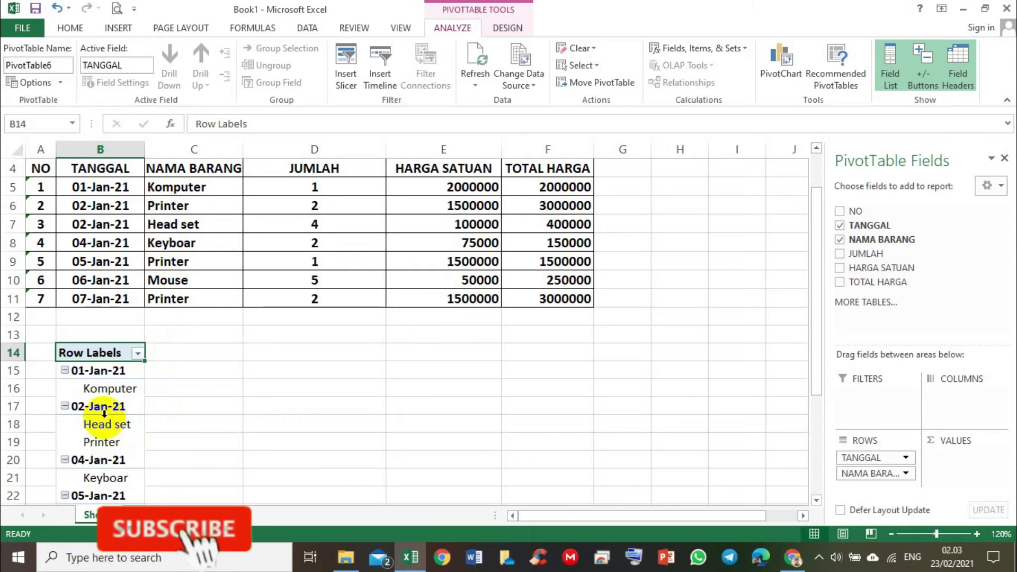
scroll(85, 407, down, 1)
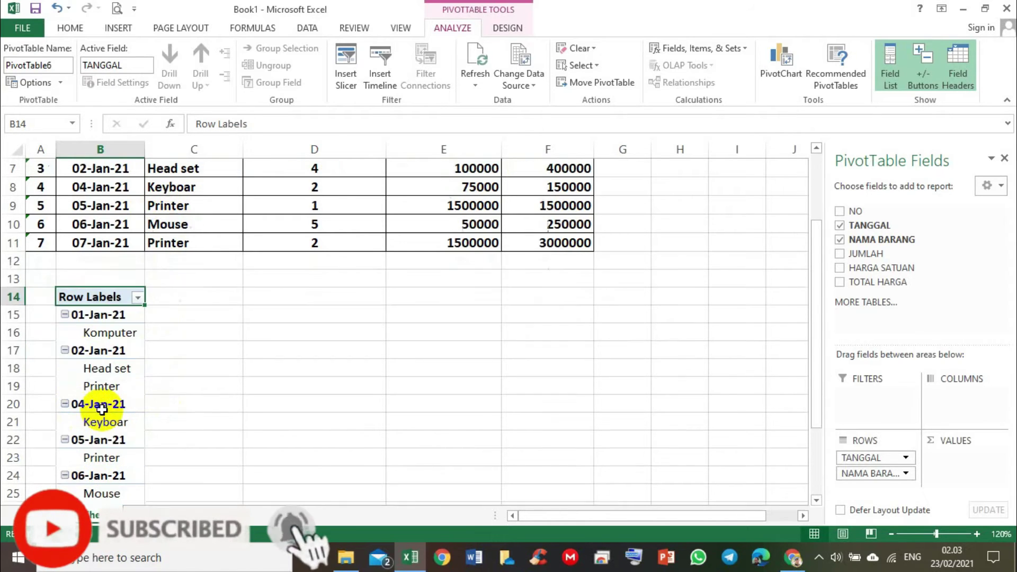
scroll(79, 360, up, 1)
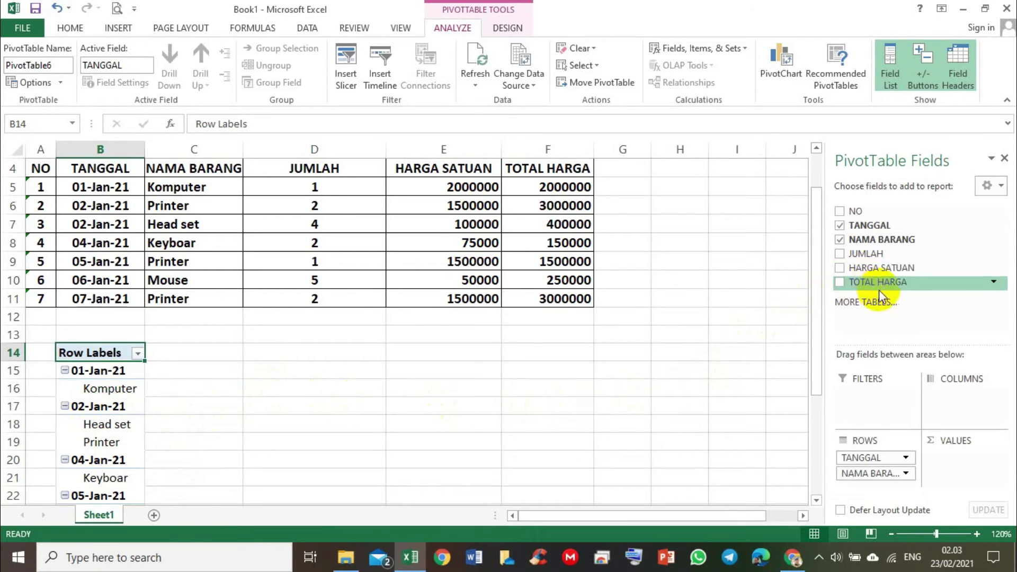
Add the HARGA SATUAN field to the PivotTable as a summed value.
click(840, 268)
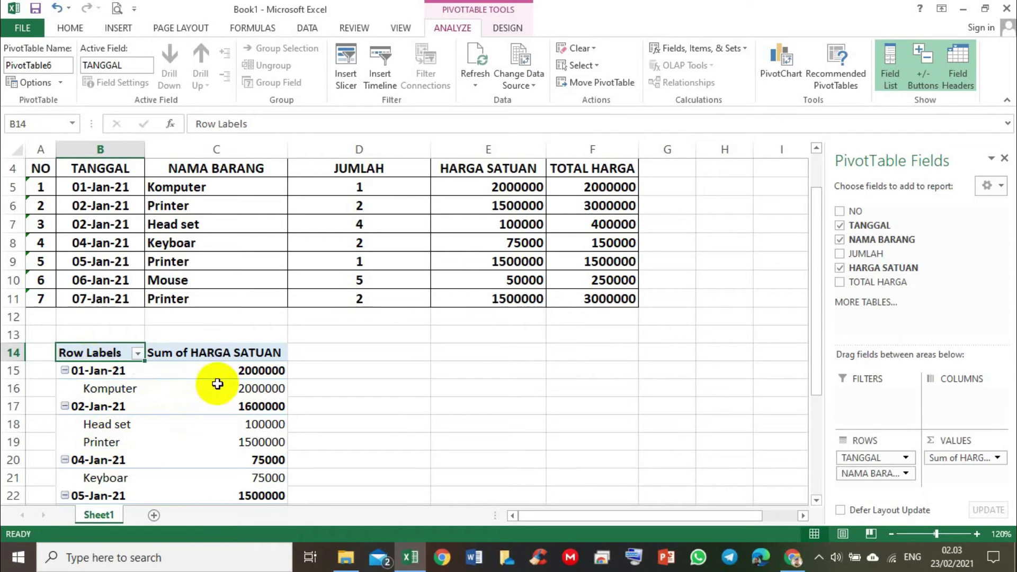
mouse_move(228, 370)
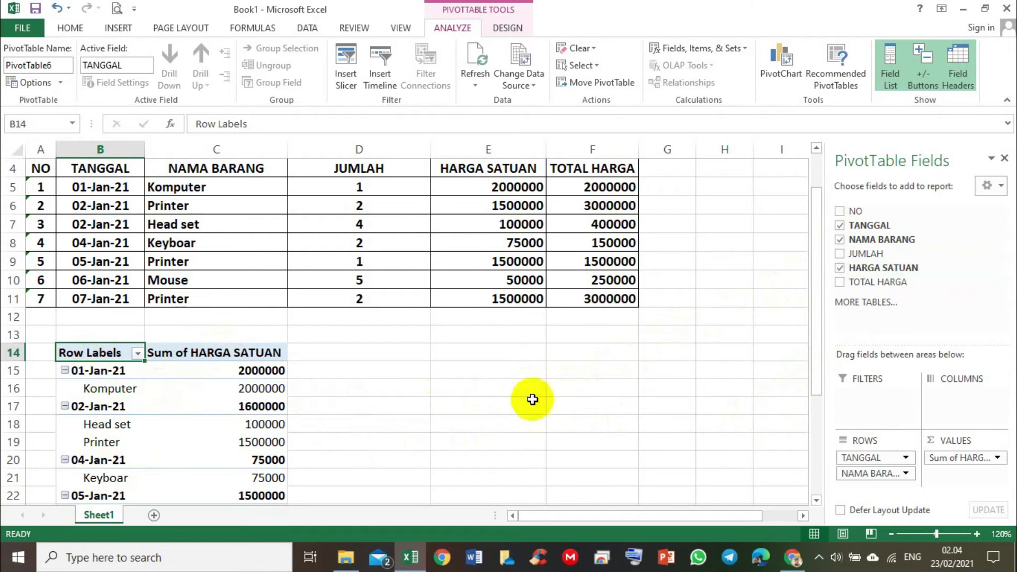
scroll(645, 411, down, 1)
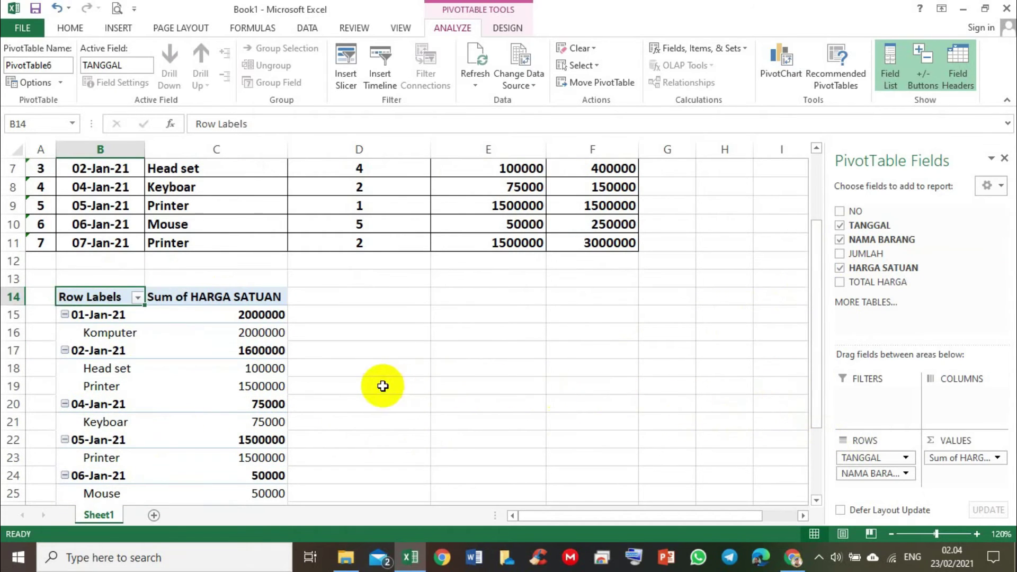
scroll(382, 386, up, 1)
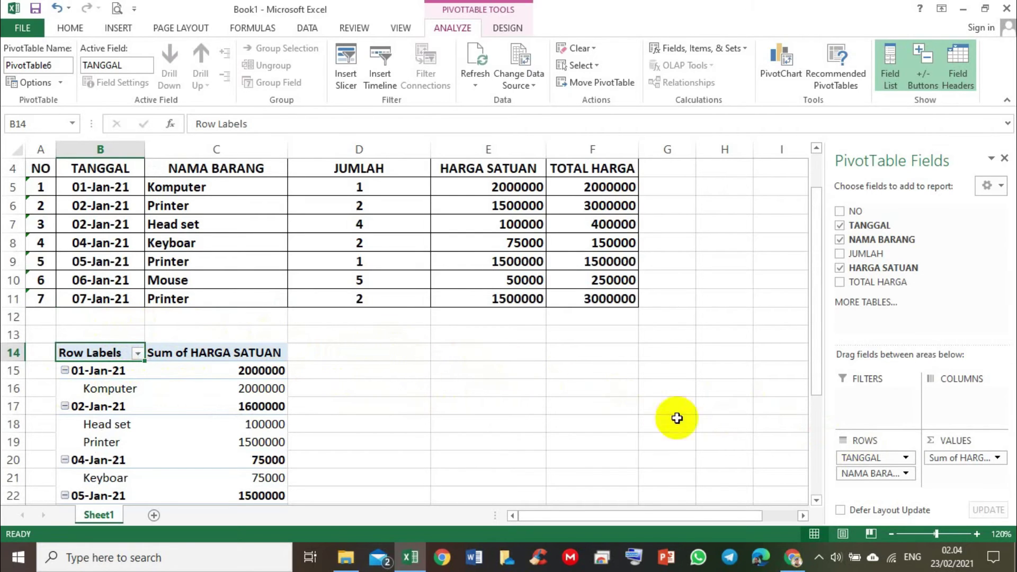
click(137, 356)
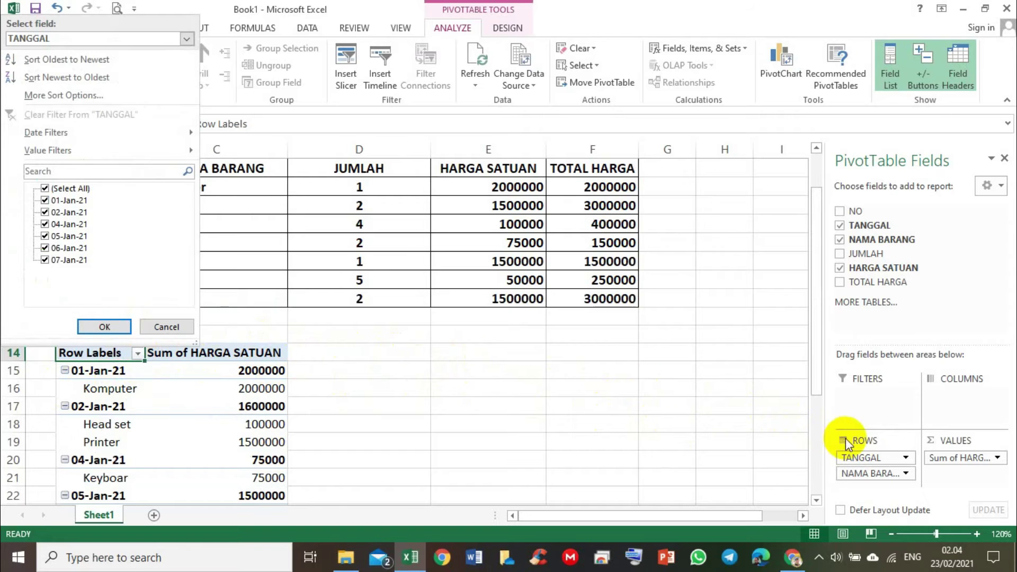
click(781, 435)
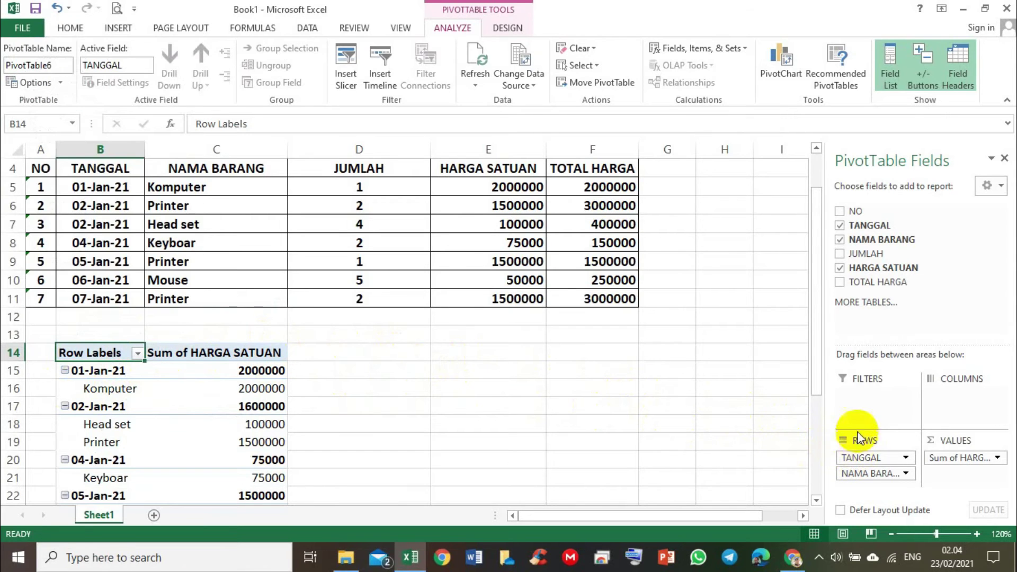
scroll(853, 404, down, 1)
scroll(862, 502, up, 2)
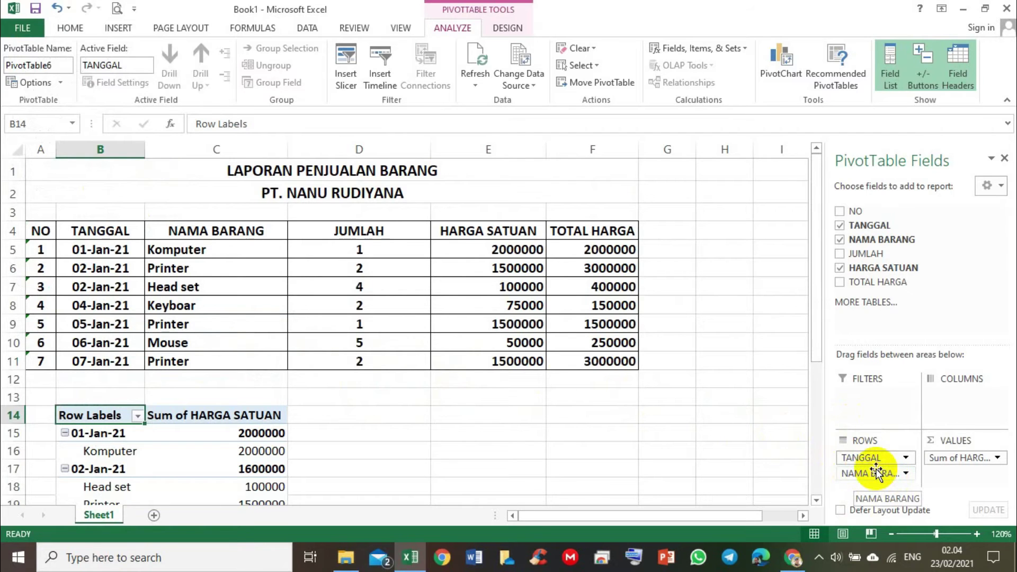
scroll(266, 445, down, 1)
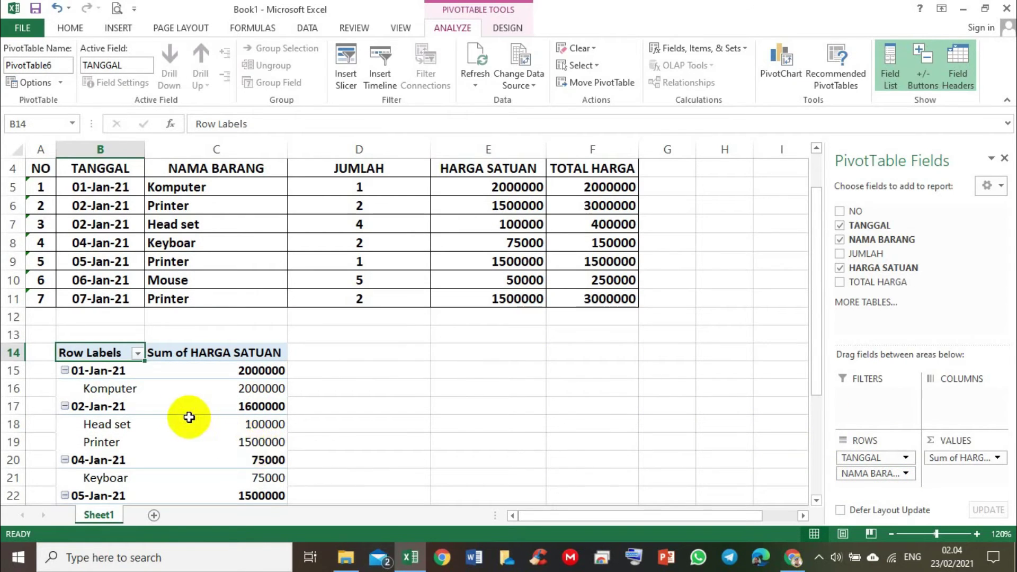
mouse_move(178, 416)
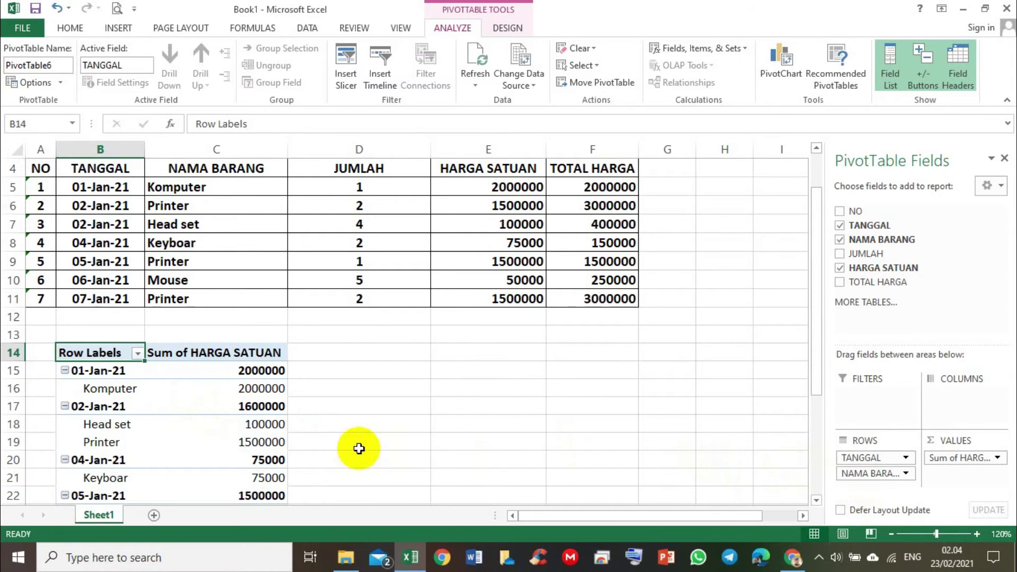
mouse_move(103, 424)
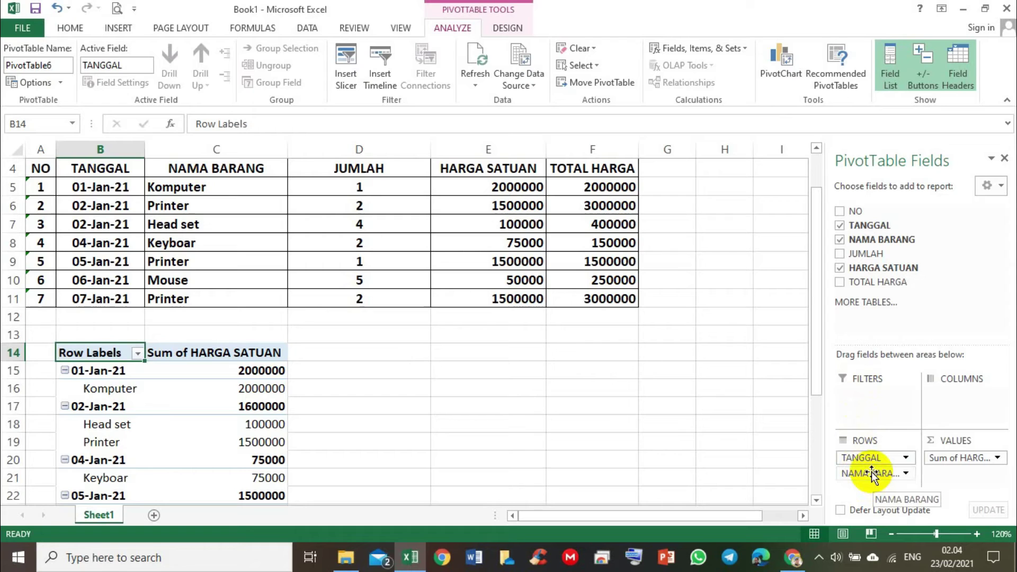
Move the NAMA BARANG field from the rows area to the report filters of the PivotTable.
drag(872, 471, 872, 471)
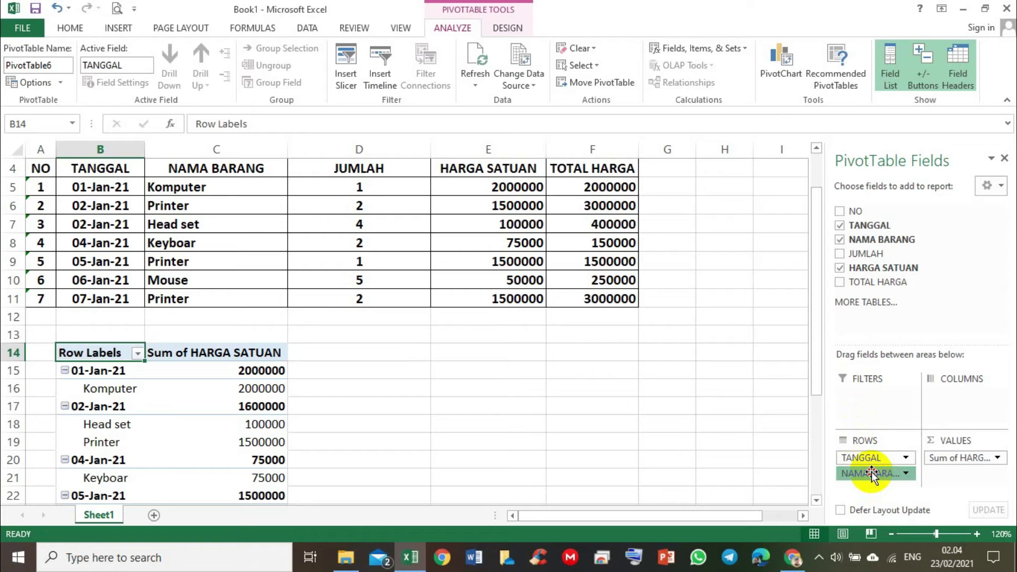
drag(872, 471, 875, 403)
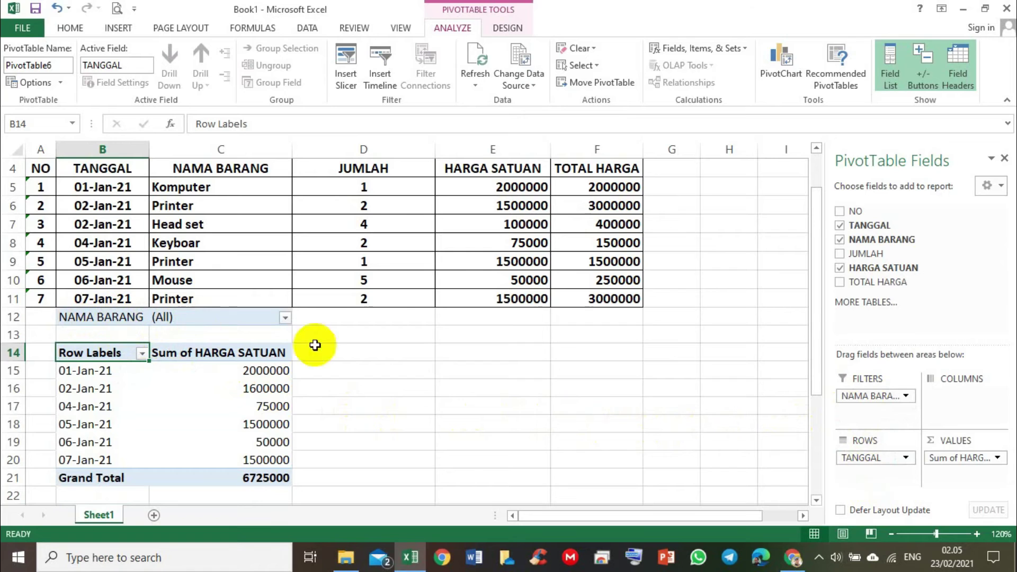
click(907, 396)
click(363, 389)
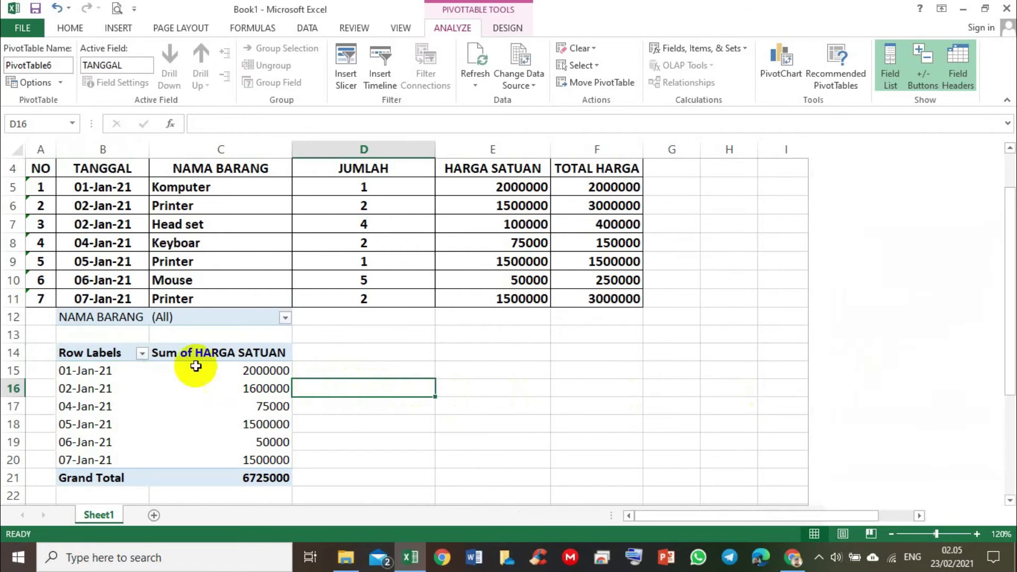
Filter the PivotTable by NAMA BARANG to show only Printer.
click(142, 352)
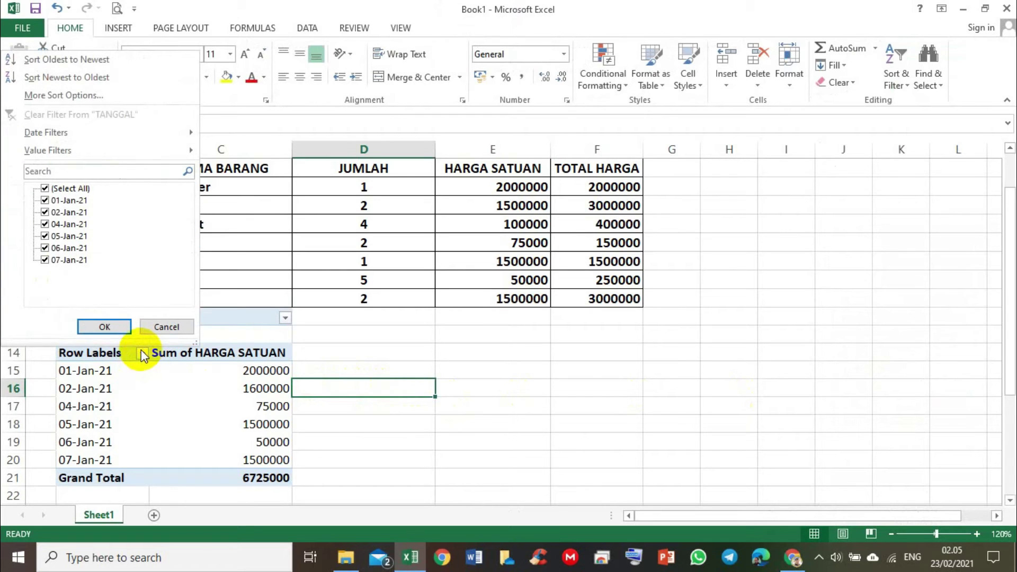
click(187, 401)
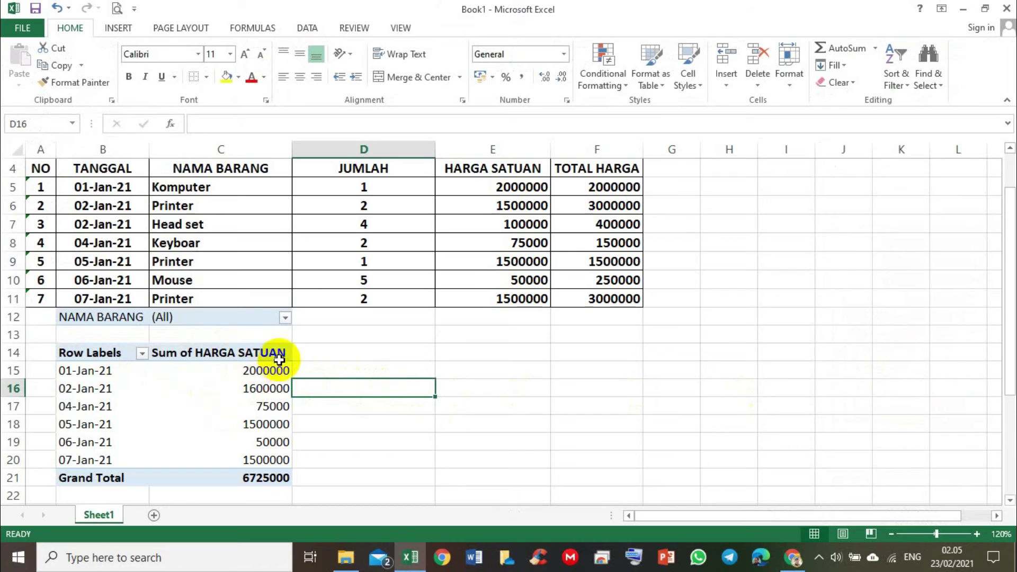
click(285, 317)
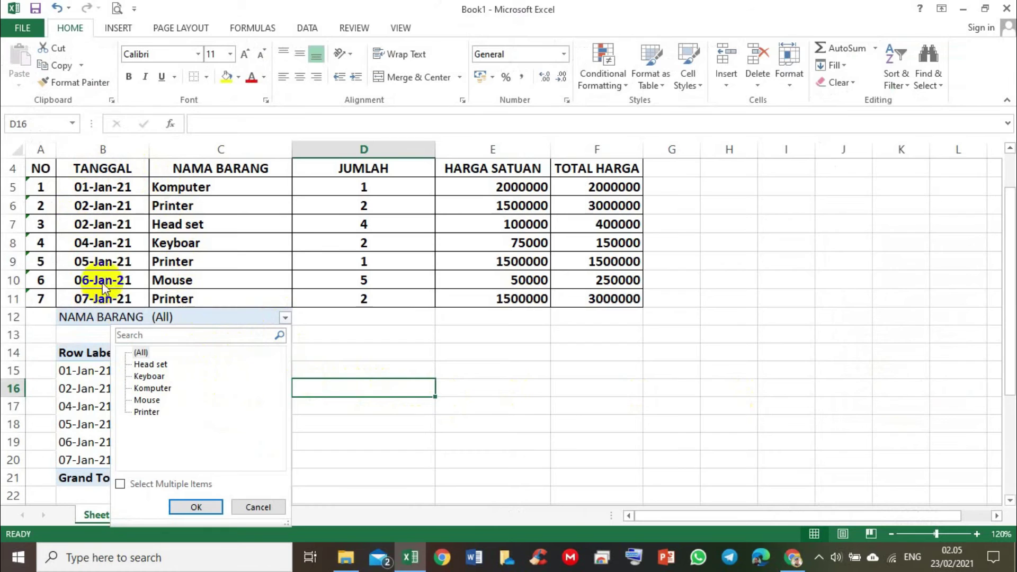
click(151, 413)
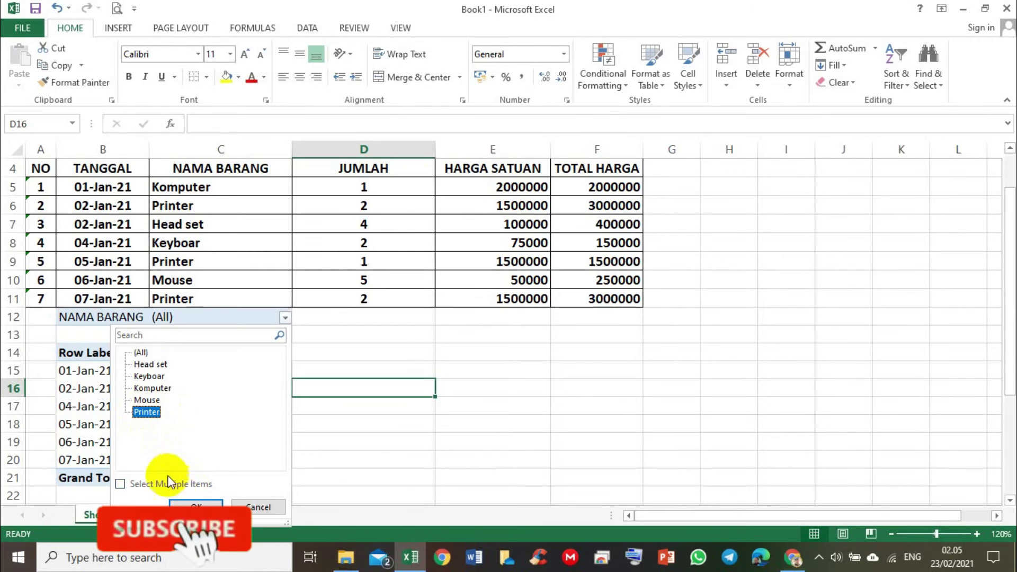
click(186, 506)
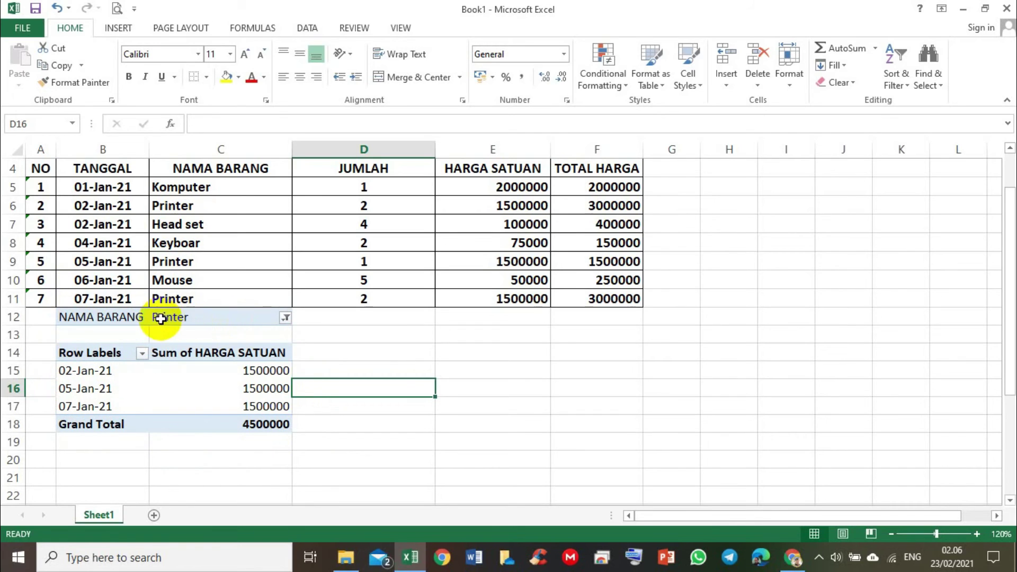
Change the NAMA BARANG report filter of the PivotTable to Head set.
click(286, 319)
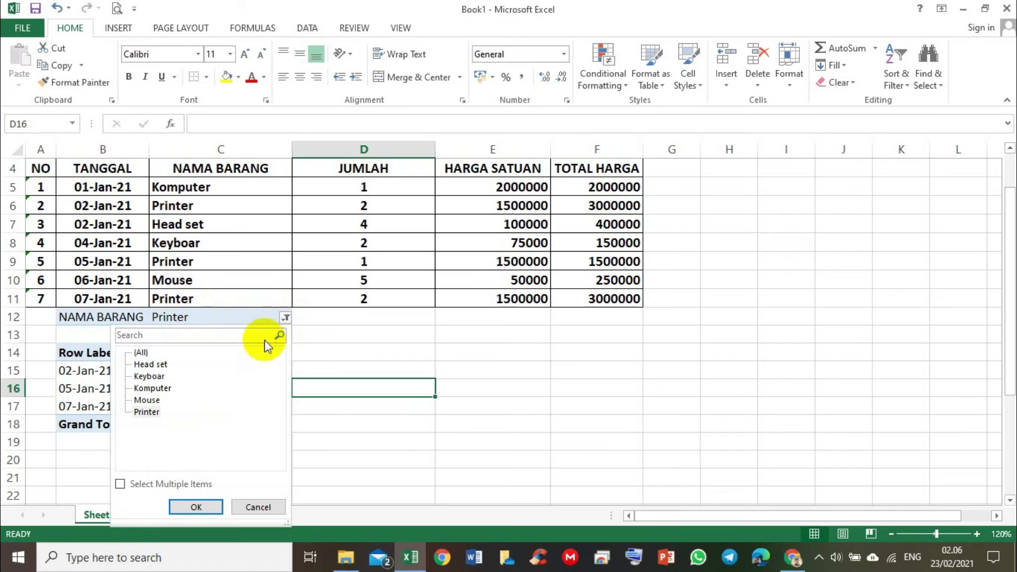
click(151, 365)
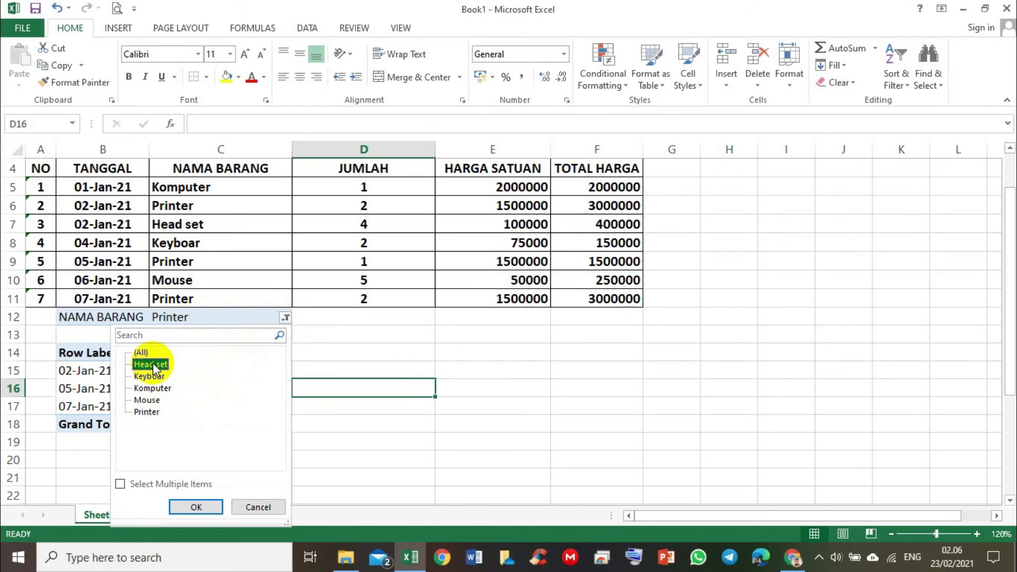
click(203, 509)
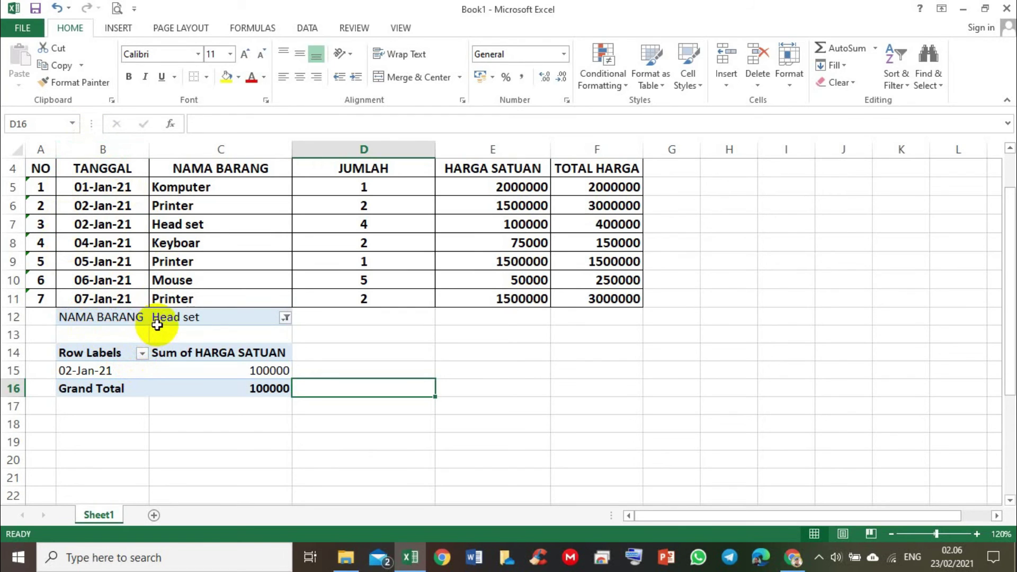
scroll(239, 353, up, 1)
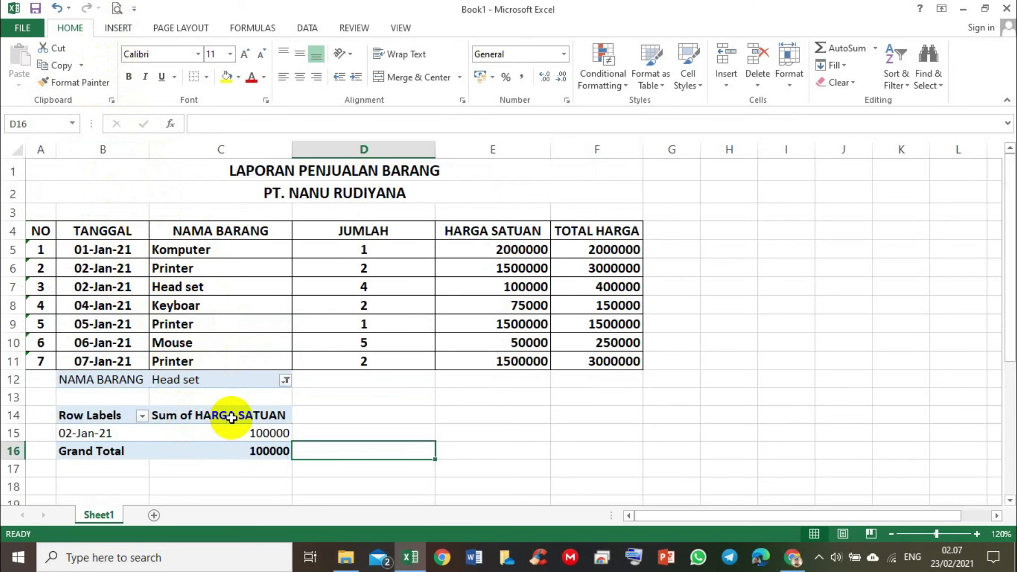
Add the NO field to the PivotTable rows and the JUMLAH and TOTAL HARGA fields as summed values.
click(112, 415)
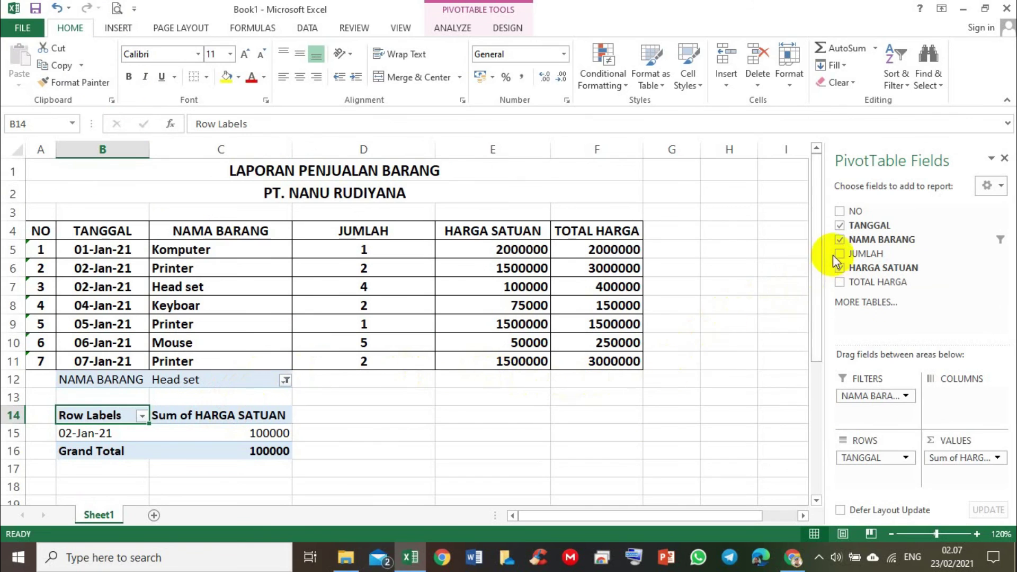
click(840, 211)
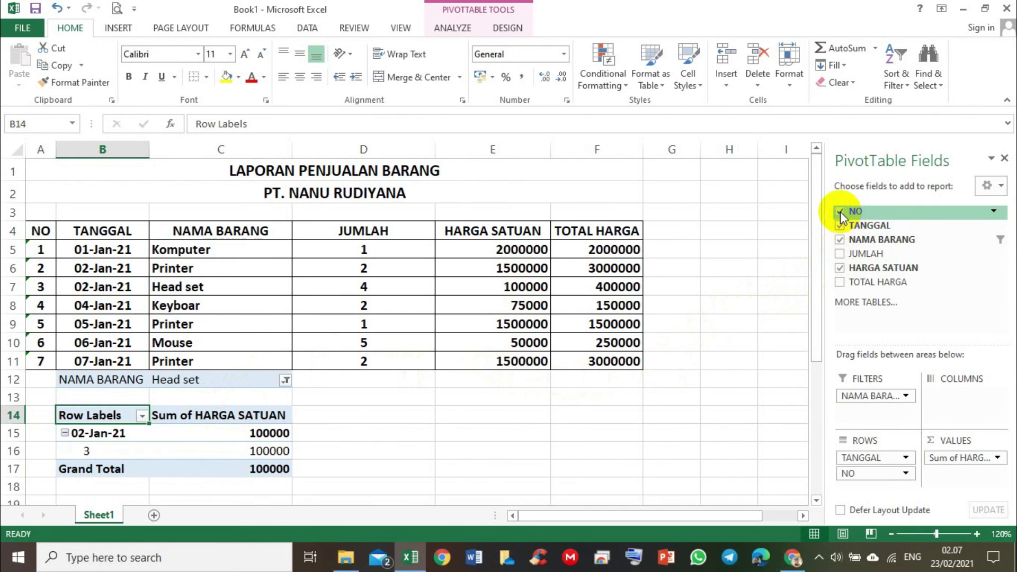
click(839, 253)
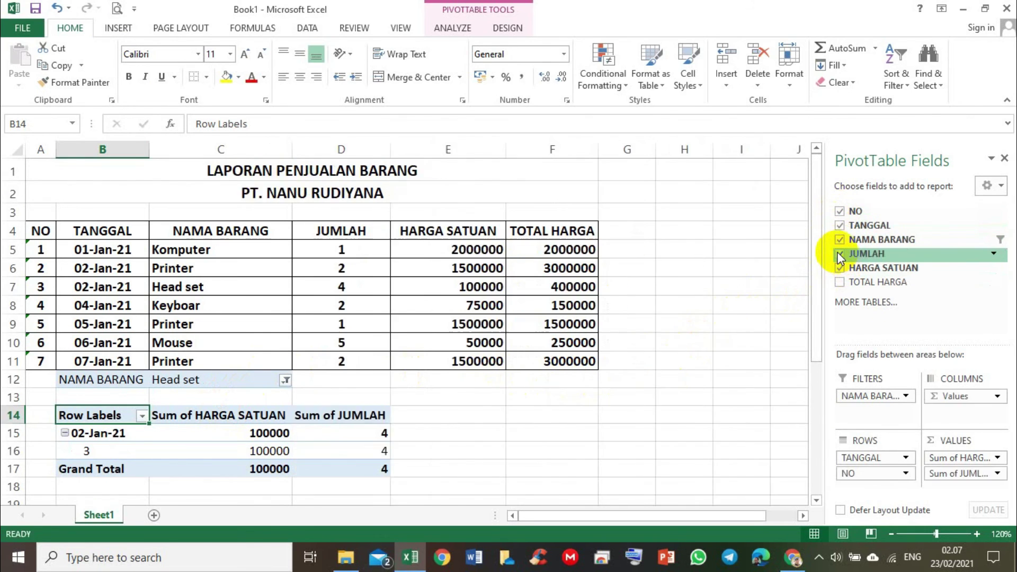
click(838, 282)
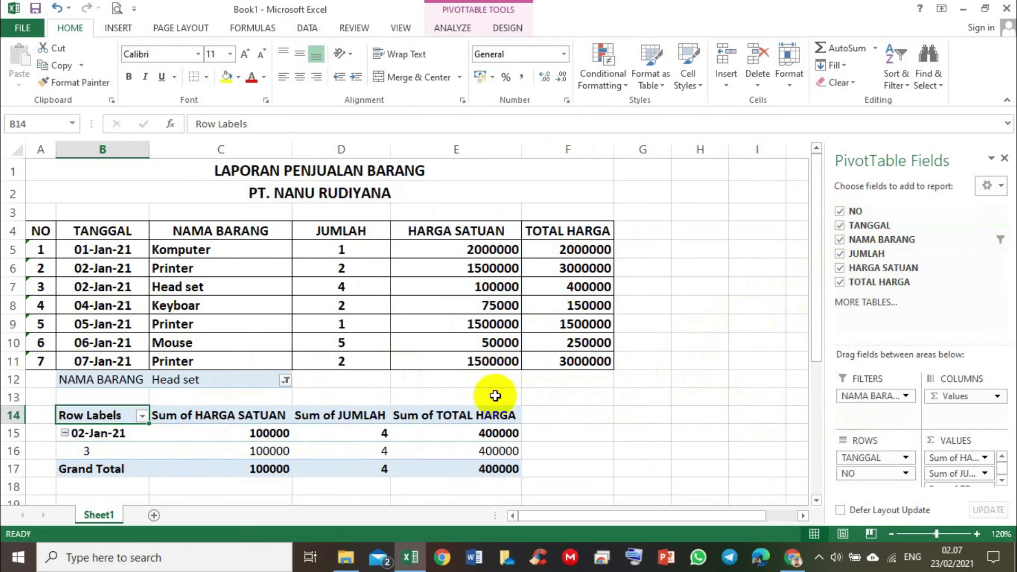
Move the NAMA BARANG field from the report filters to the PivotTable rows, between TANGGAL and NO, and review the expanded report.
scroll(238, 394, down, 1)
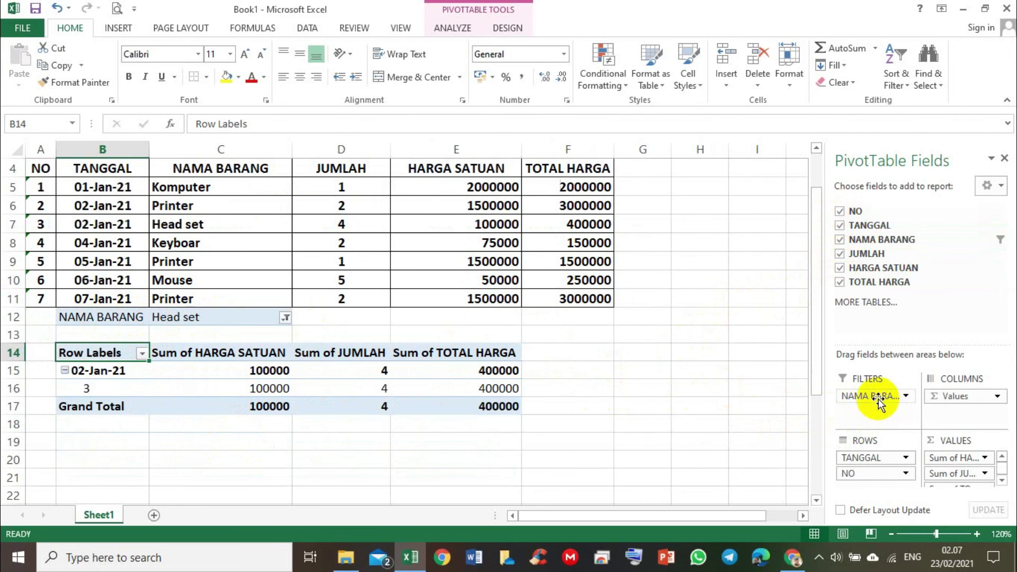
scroll(876, 399, up, 1)
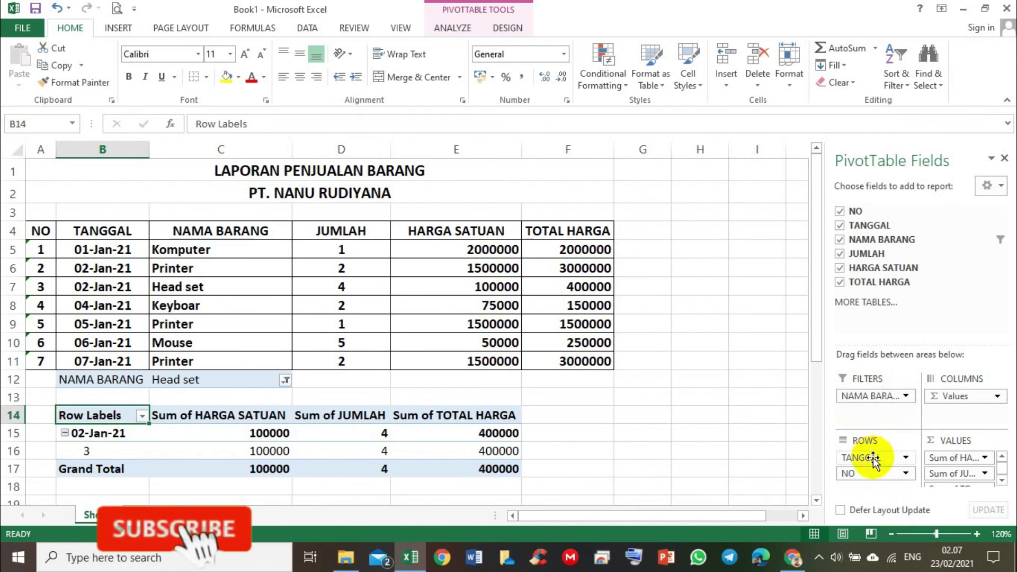
drag(869, 394, 869, 469)
scroll(239, 435, down, 2)
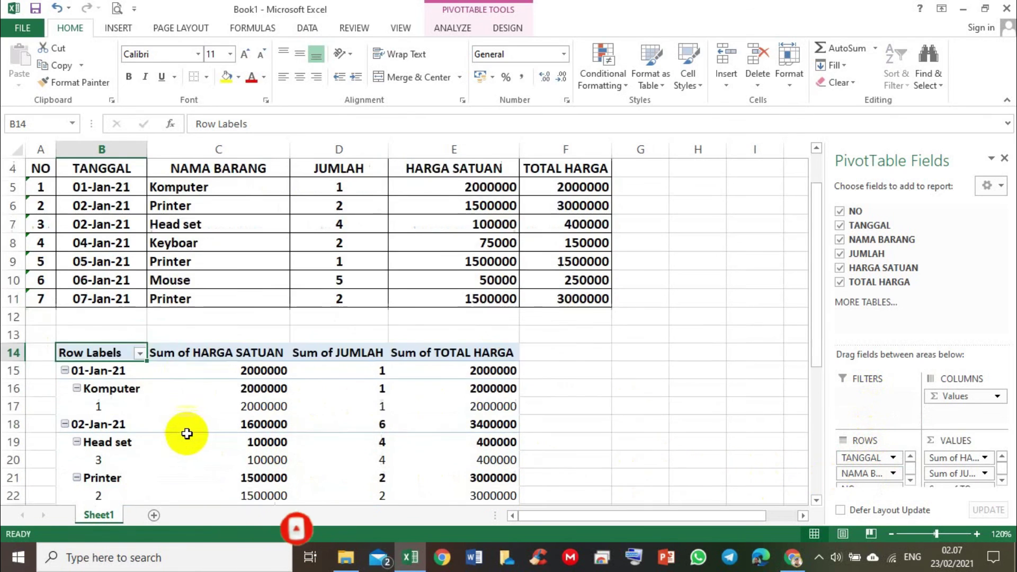
scroll(156, 399, down, 1)
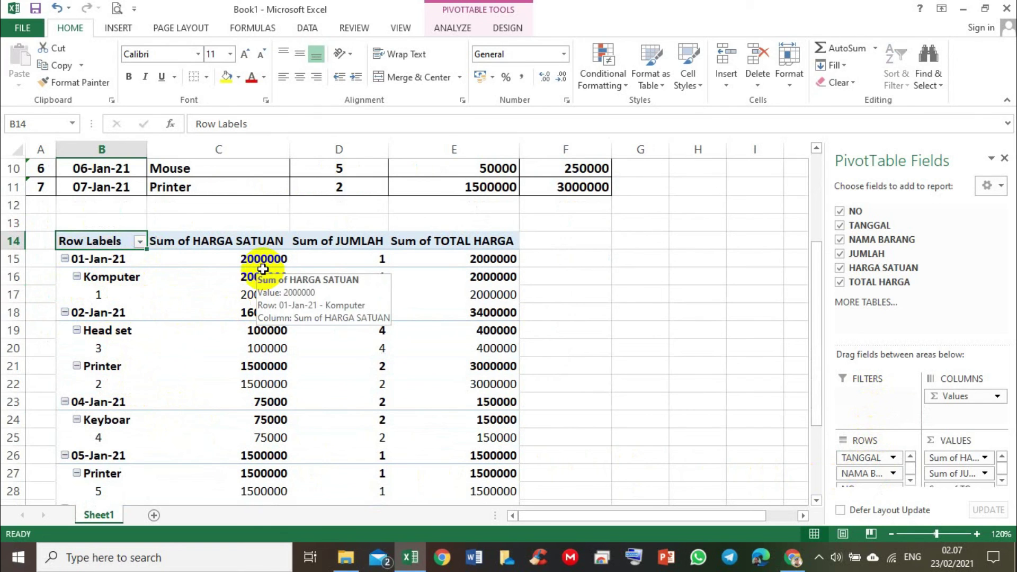
scroll(259, 288, down, 1)
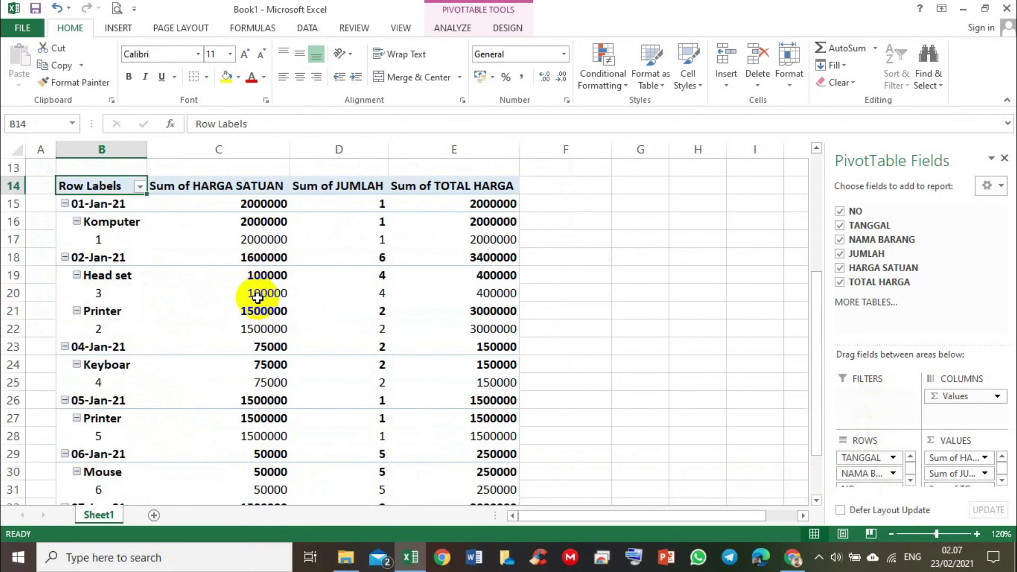
scroll(257, 298, down, 3)
scroll(475, 327, up, 7)
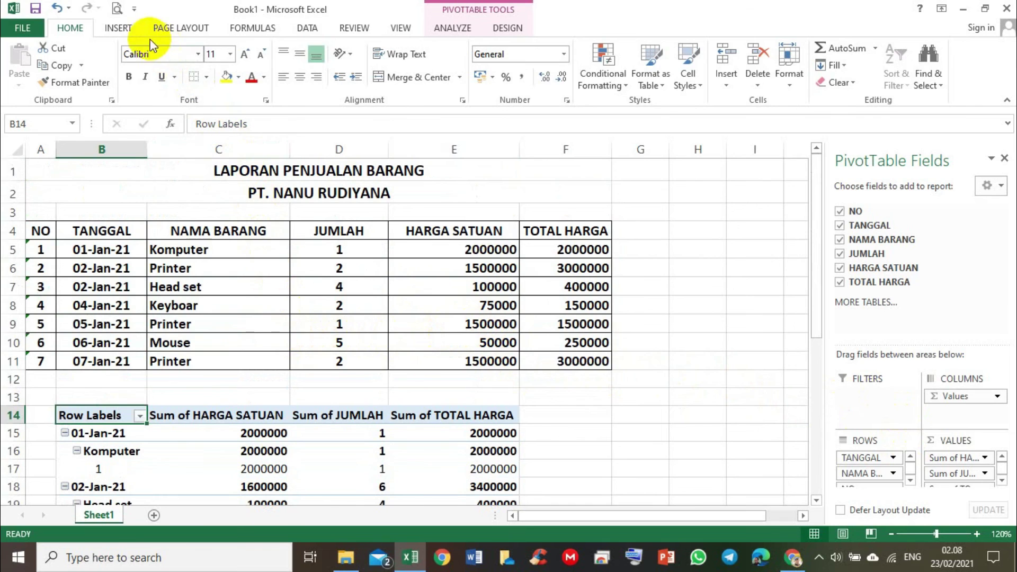
click(122, 28)
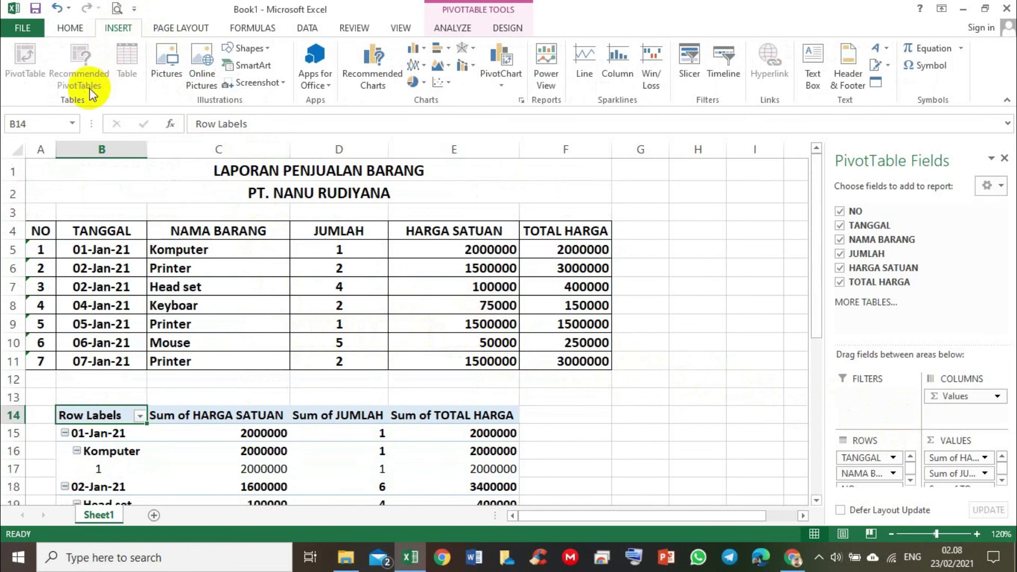